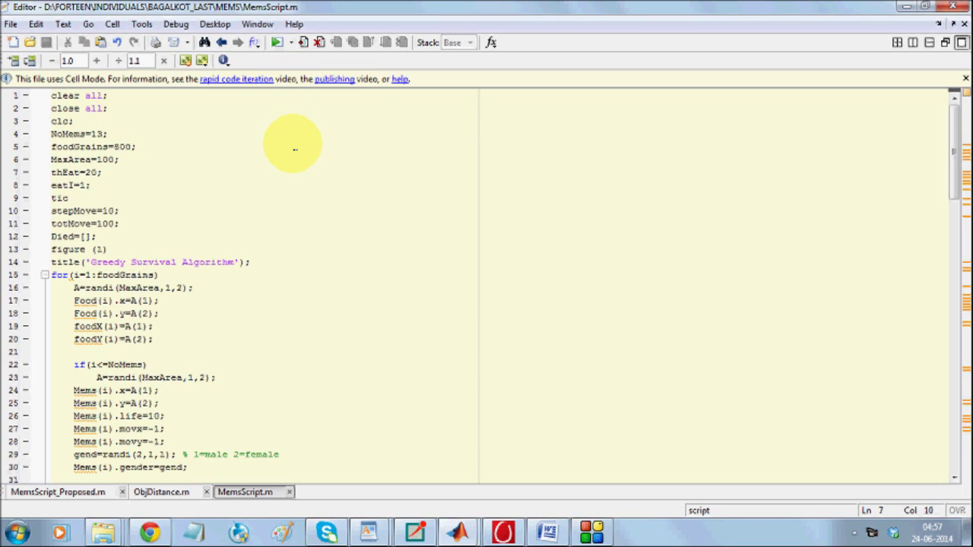
Step: Run MemsScript.m so the Greedy Survival simulation animates in Figure 1
{"action": "left_click", "coordinate": [278, 46]}
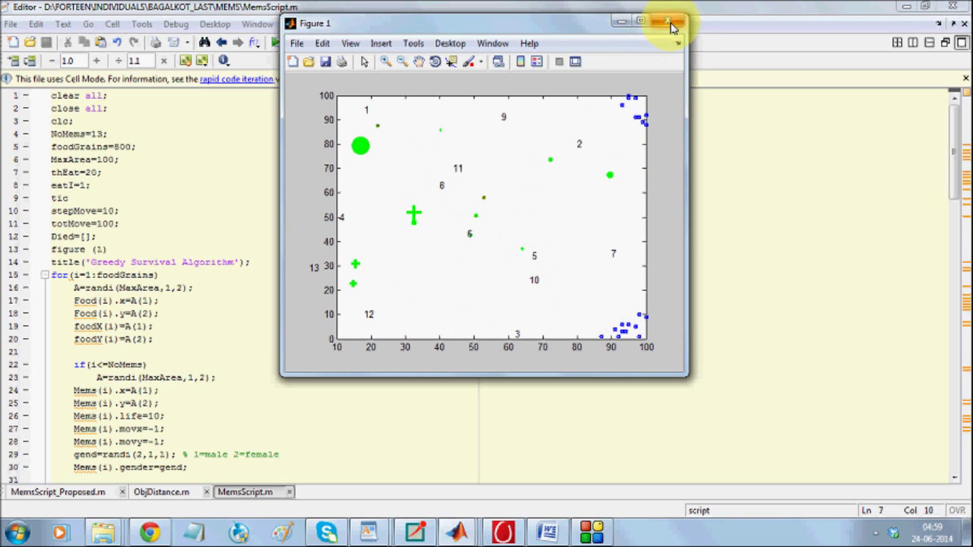
Step: Close the greedy figure and run MemsScript_Proposed.m's Social Cooperation simulation with 4 agents
{"action": "left_click", "coordinate": [672, 26]}
{"action": "scroll", "coordinate": [281, 258], "scroll_direction": "down", "scroll_amount": 1}
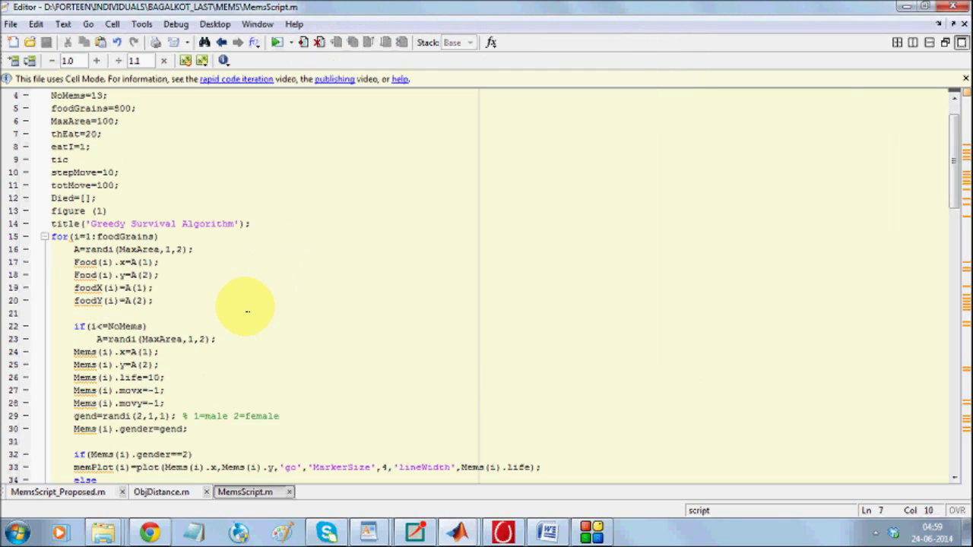
{"action": "left_click", "coordinate": [79, 494]}
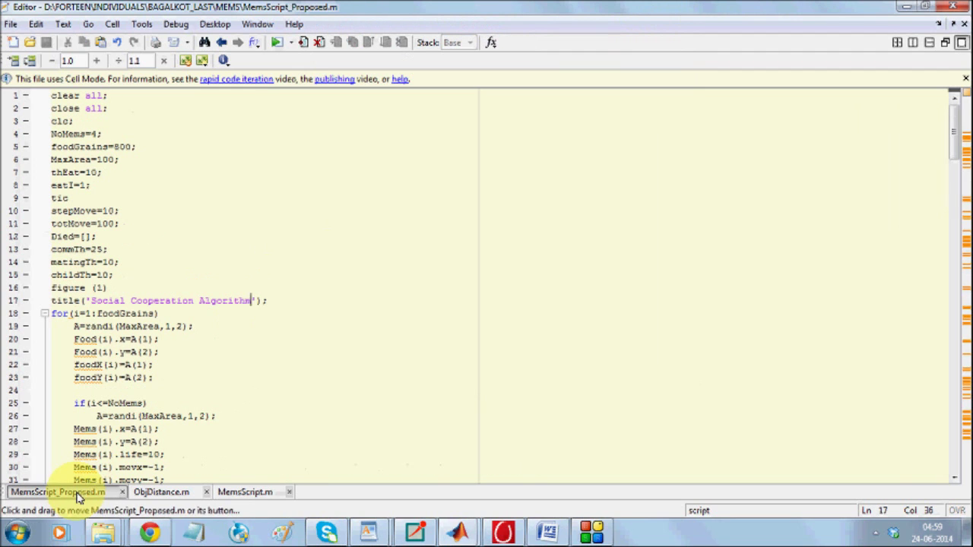
{"action": "left_click", "coordinate": [277, 43]}
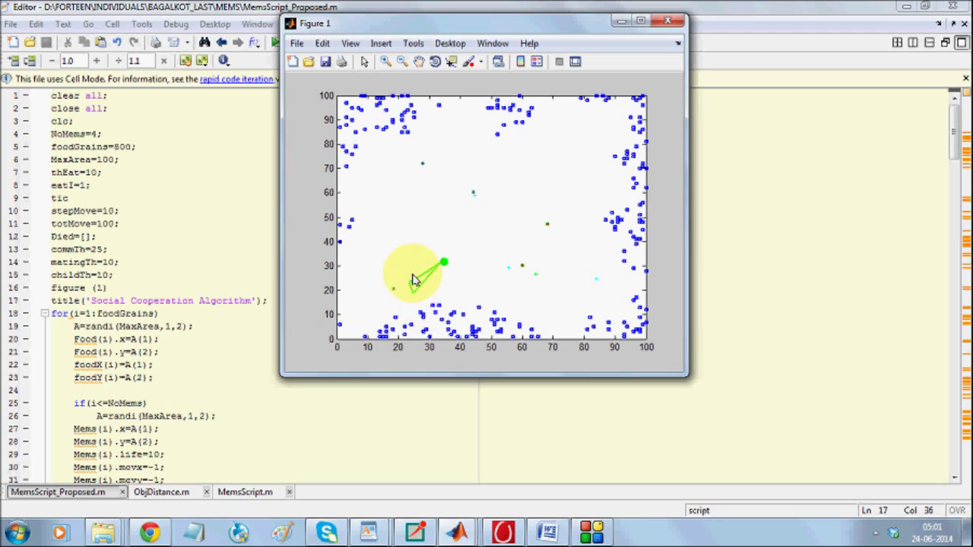
Step: Close the Social Cooperation figure after the members clear most central food grains
{"action": "left_click", "coordinate": [673, 19]}
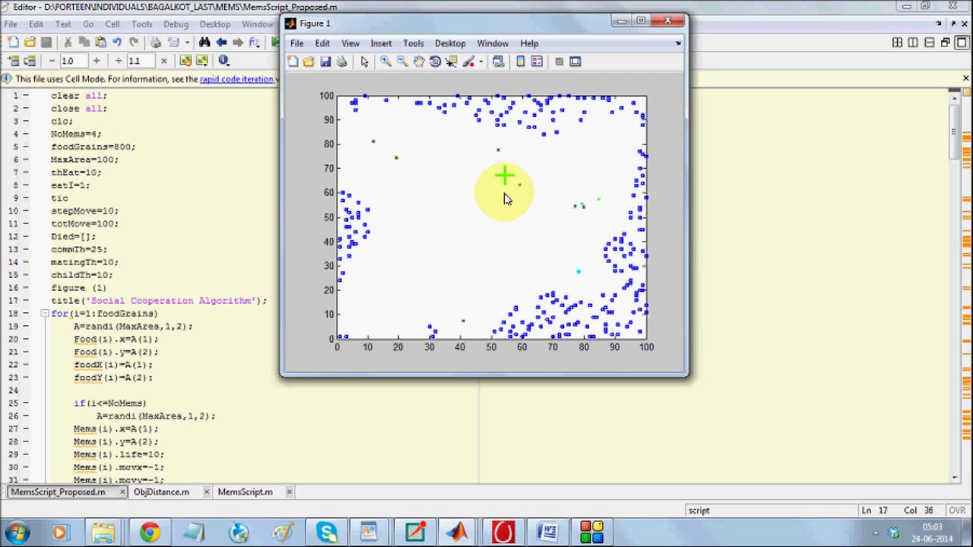
{"action": "left_click", "coordinate": [669, 23]}
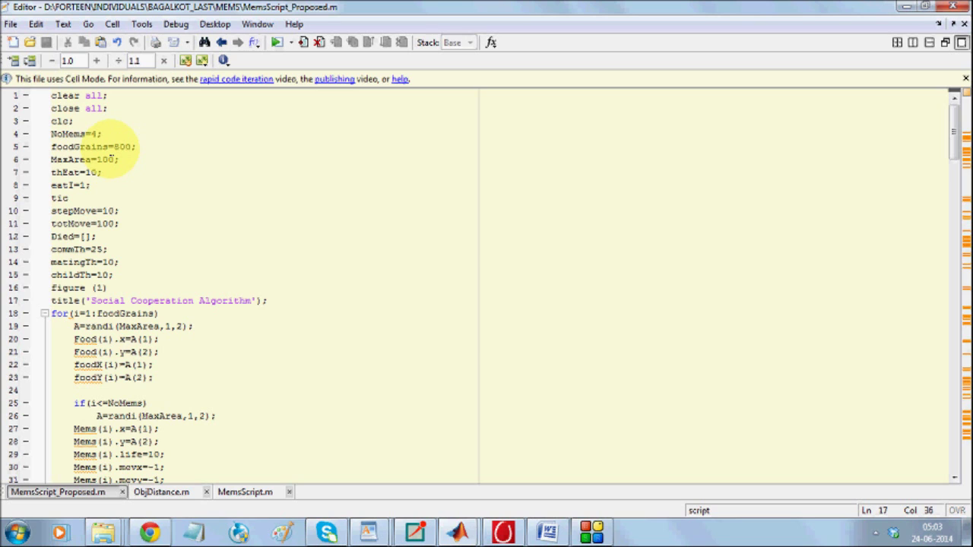
Step: Set NoMems to 14 on line 4 and rerun the script with F5
{"action": "left_click", "coordinate": [91, 134]}
{"action": "type", "text": "1"}
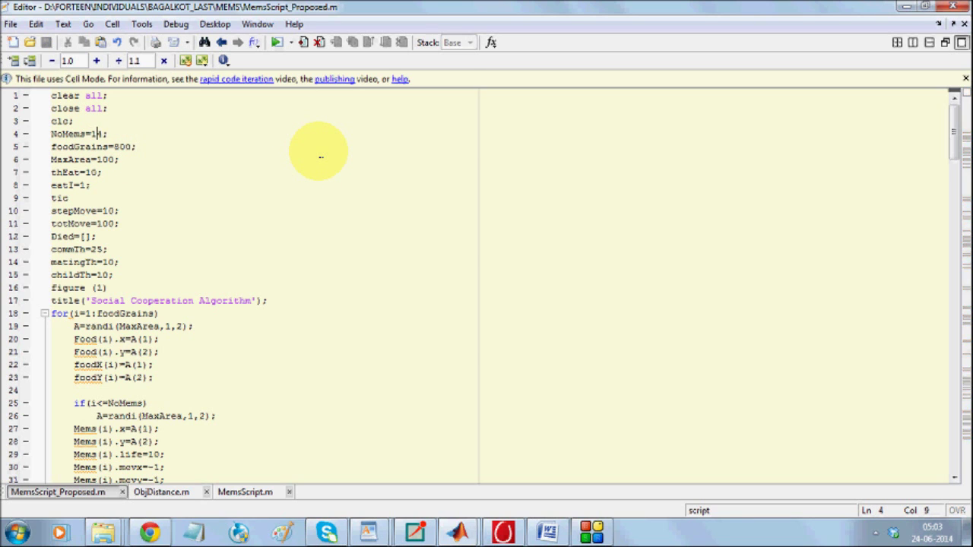
{"action": "key", "text": "F5"}
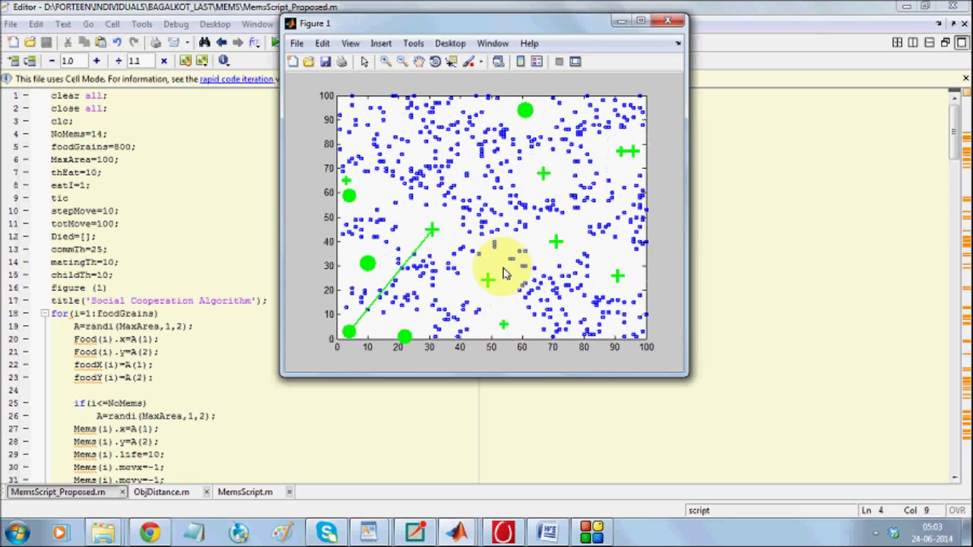